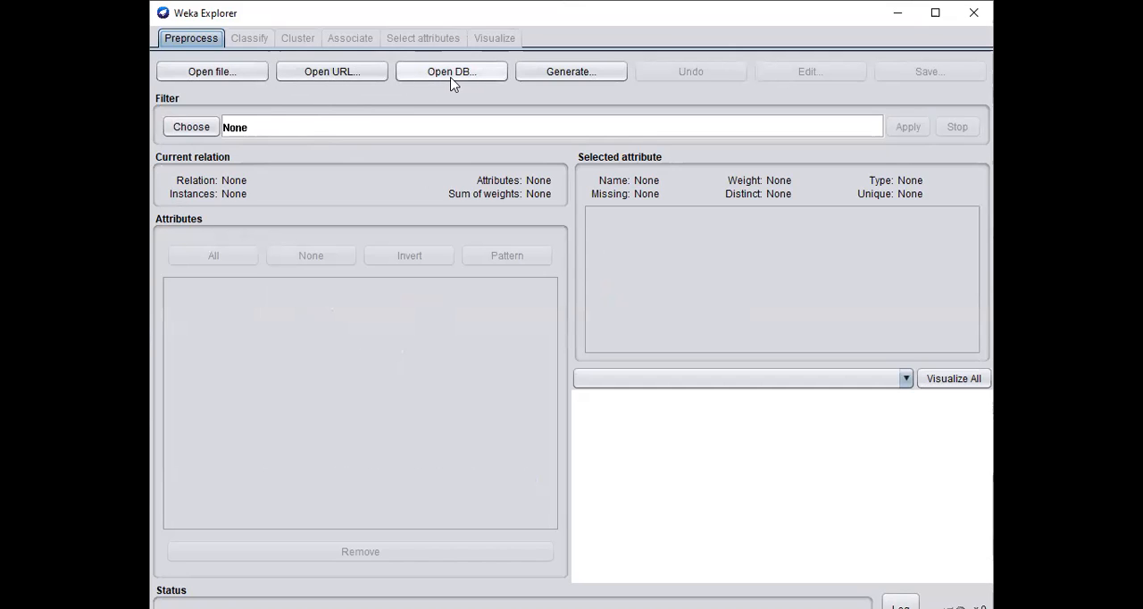
Step: Load credit-g.arff from the German data set folder inside the DATASET folder on the Desktop
left_click(210, 74)
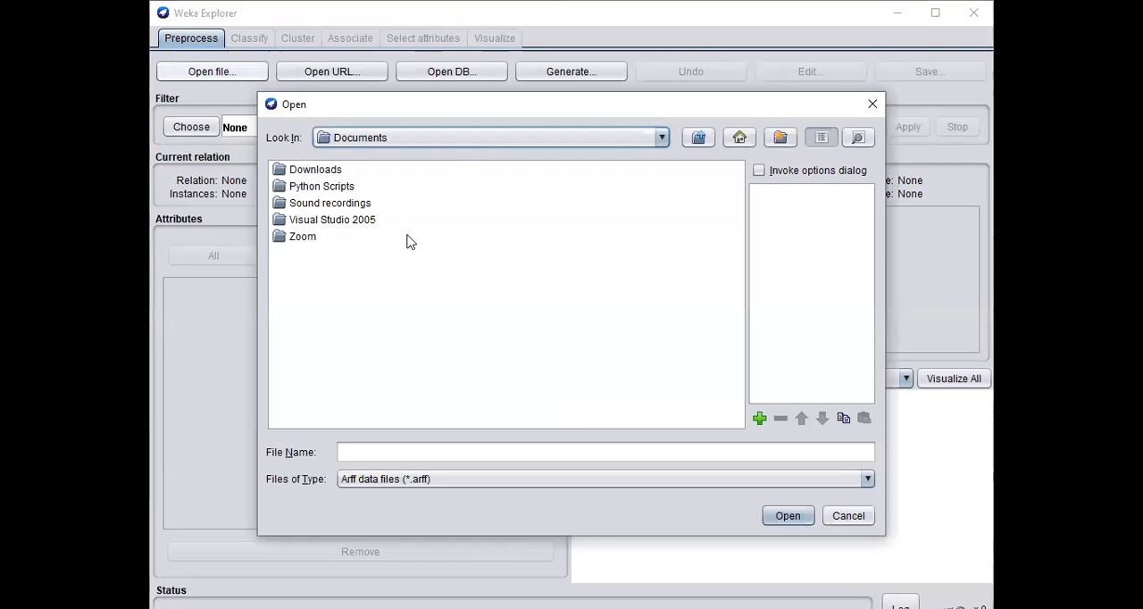
left_click(467, 145)
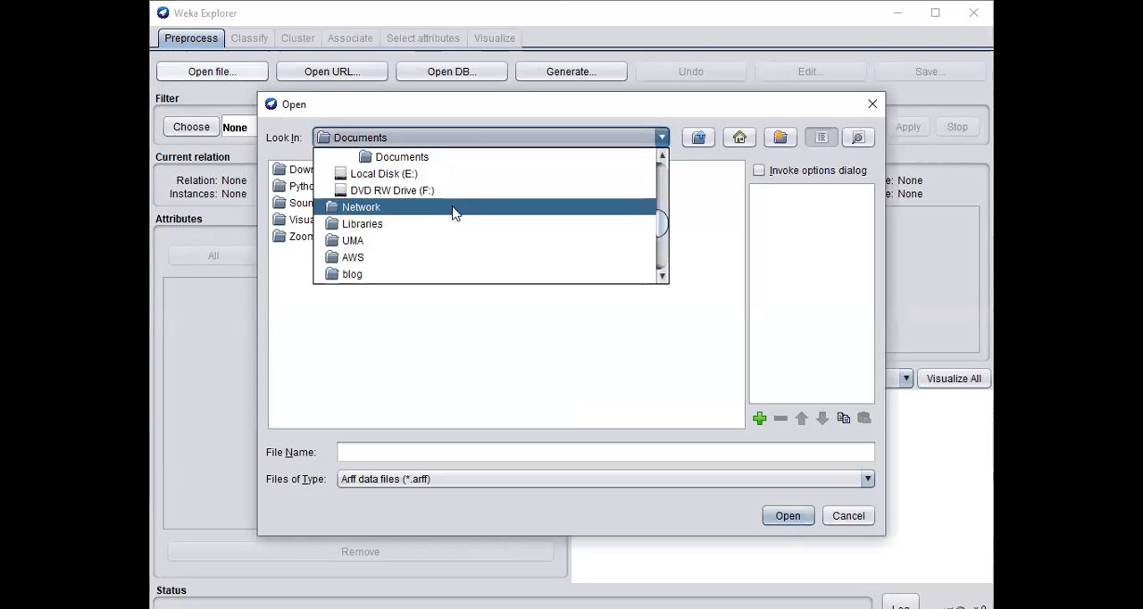
scroll(453, 212, "up", 3)
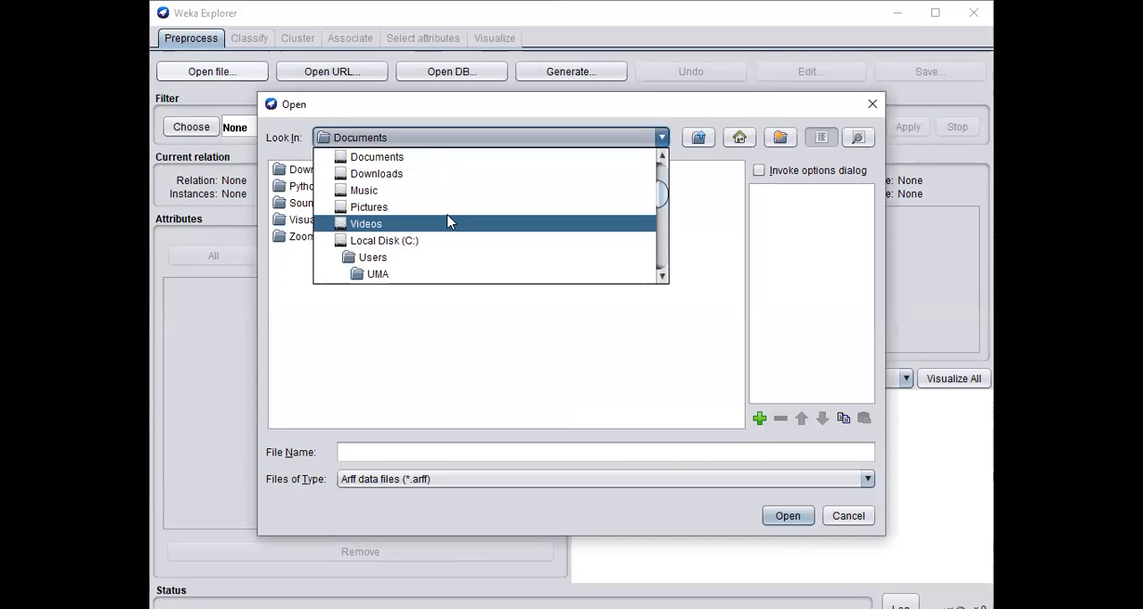
scroll(452, 212, "up", 2)
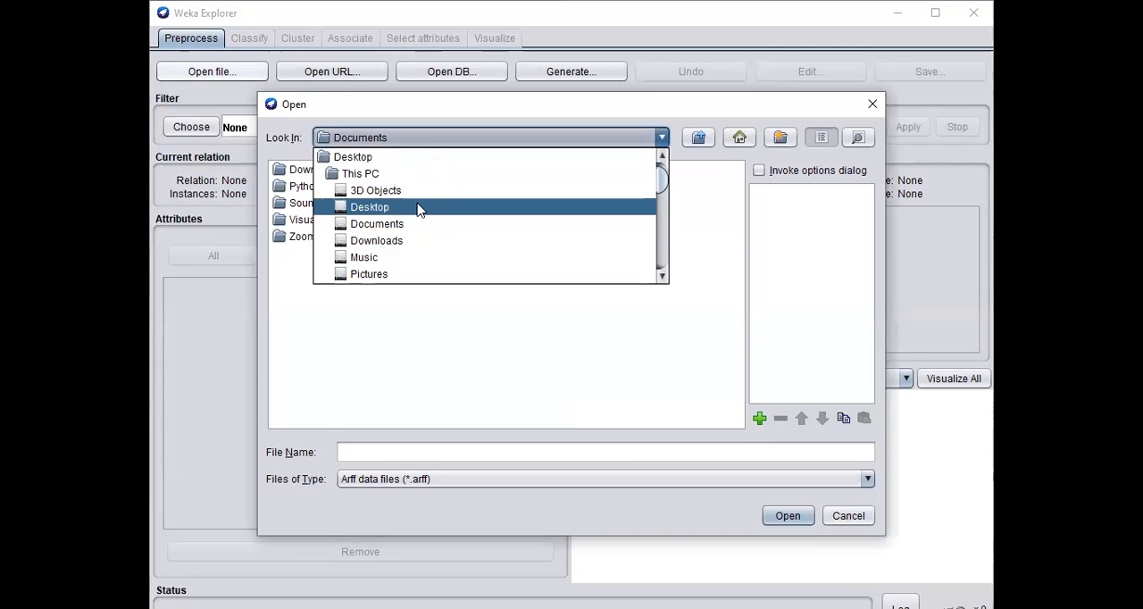
left_click(389, 213)
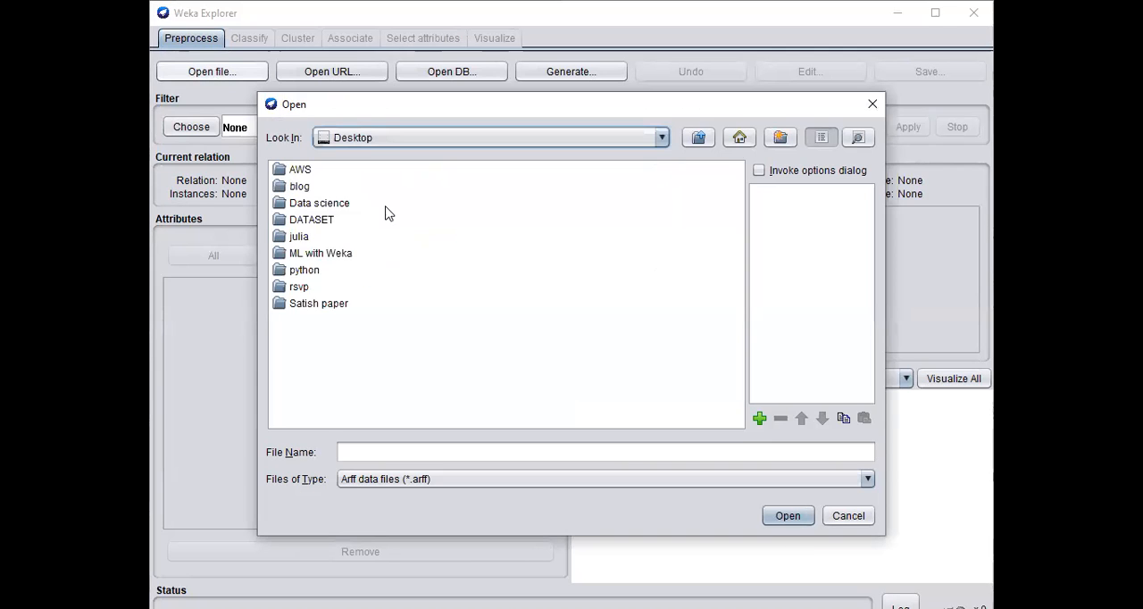
double_click(322, 222)
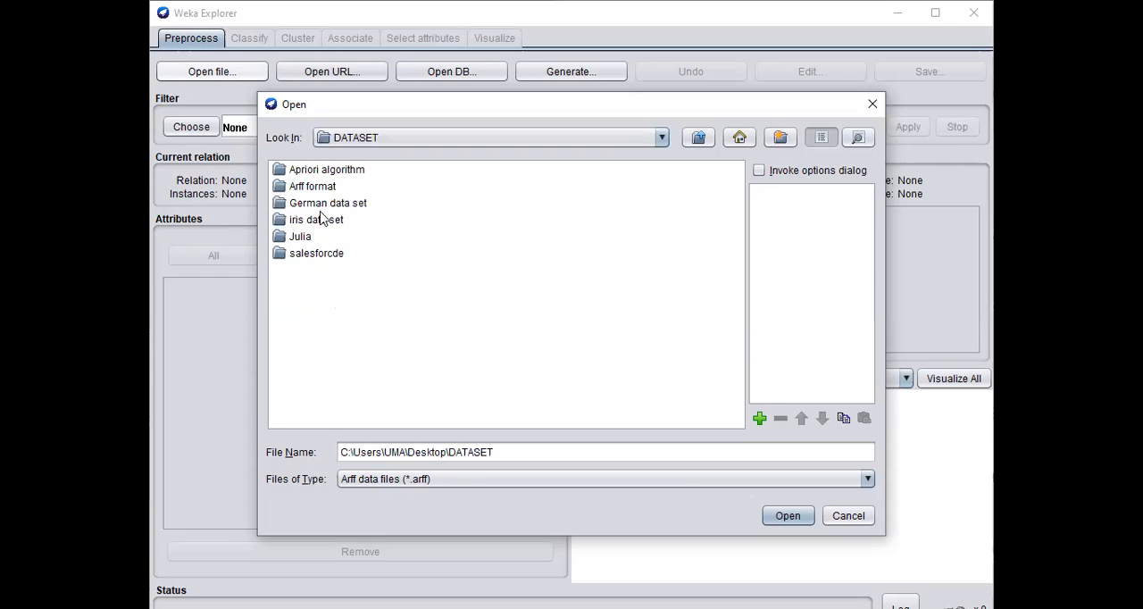
left_click(323, 205)
double_click(322, 204)
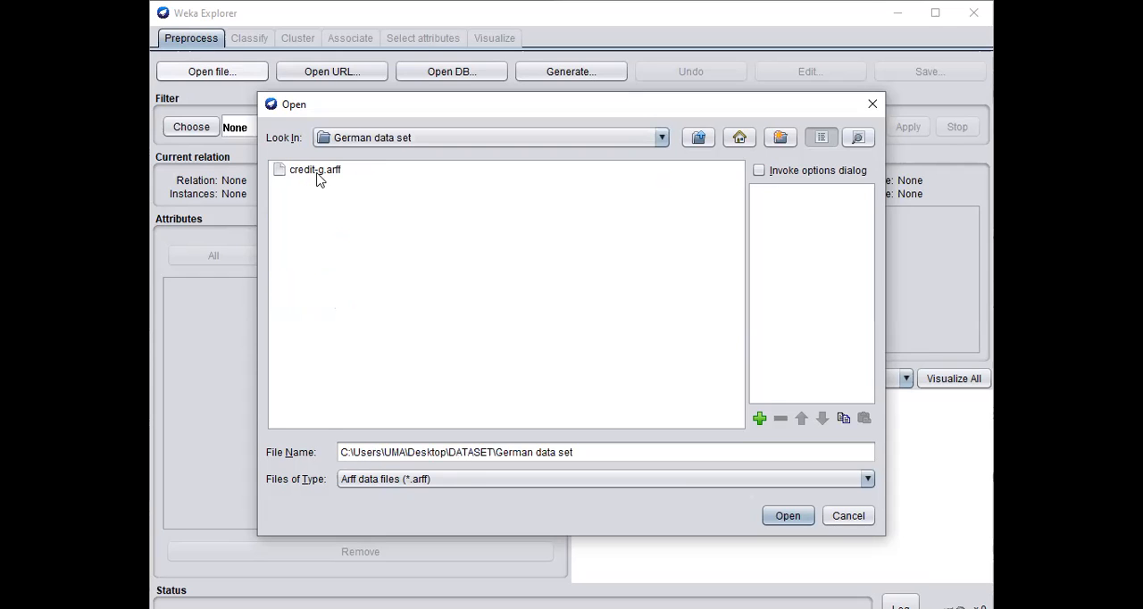
left_click(319, 172)
left_click(783, 515)
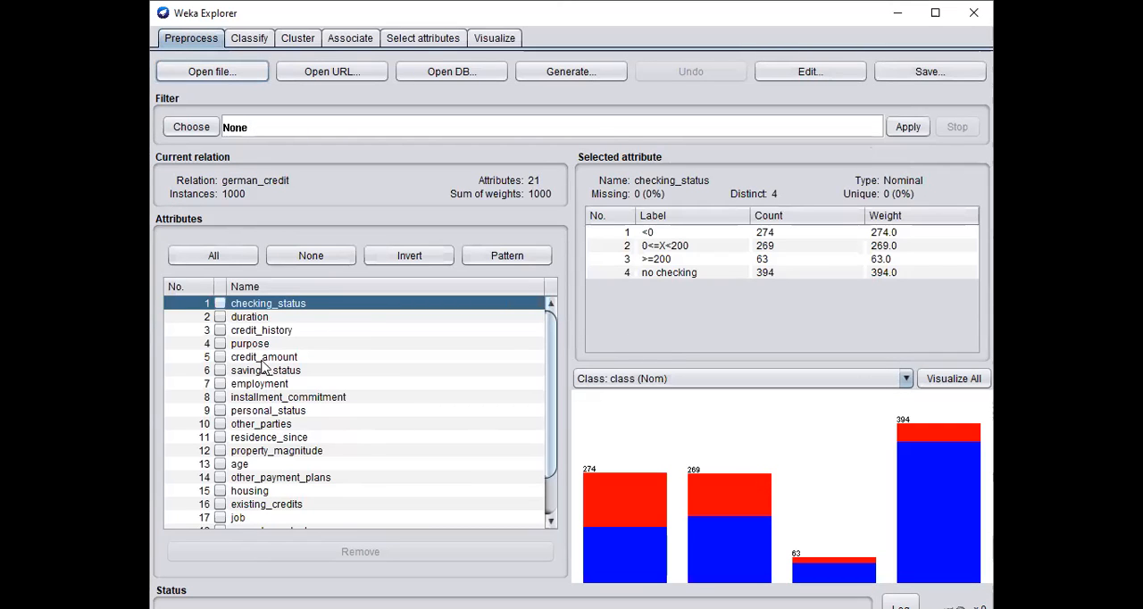
Step: Review the attribute list of the german_credit relation and go to the classification settings
scroll(259, 368, "down", 2)
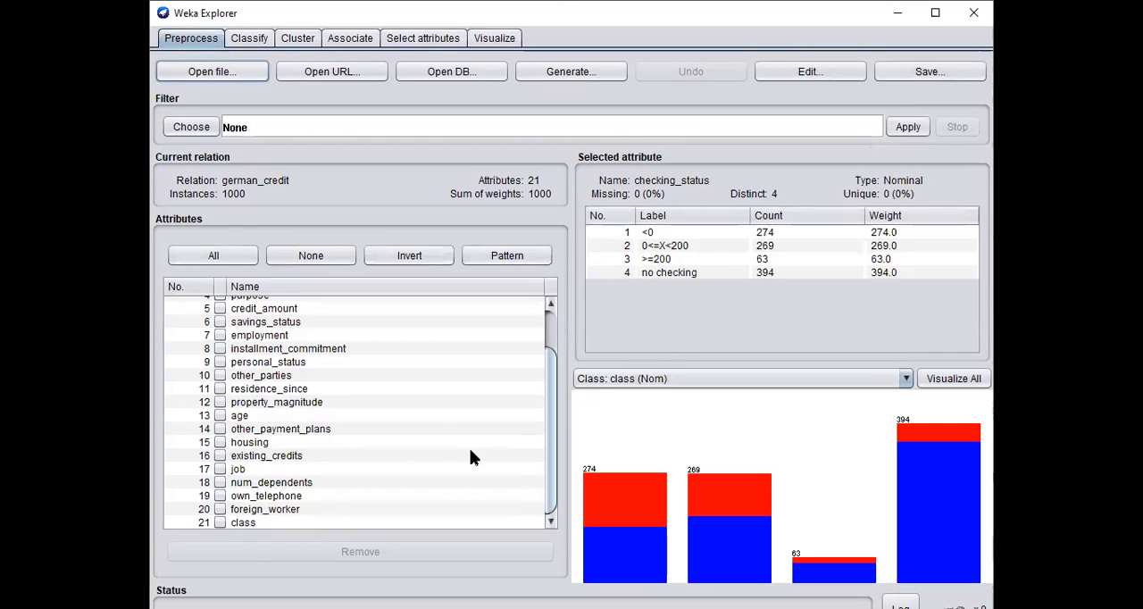
scroll(455, 420, "up", 2)
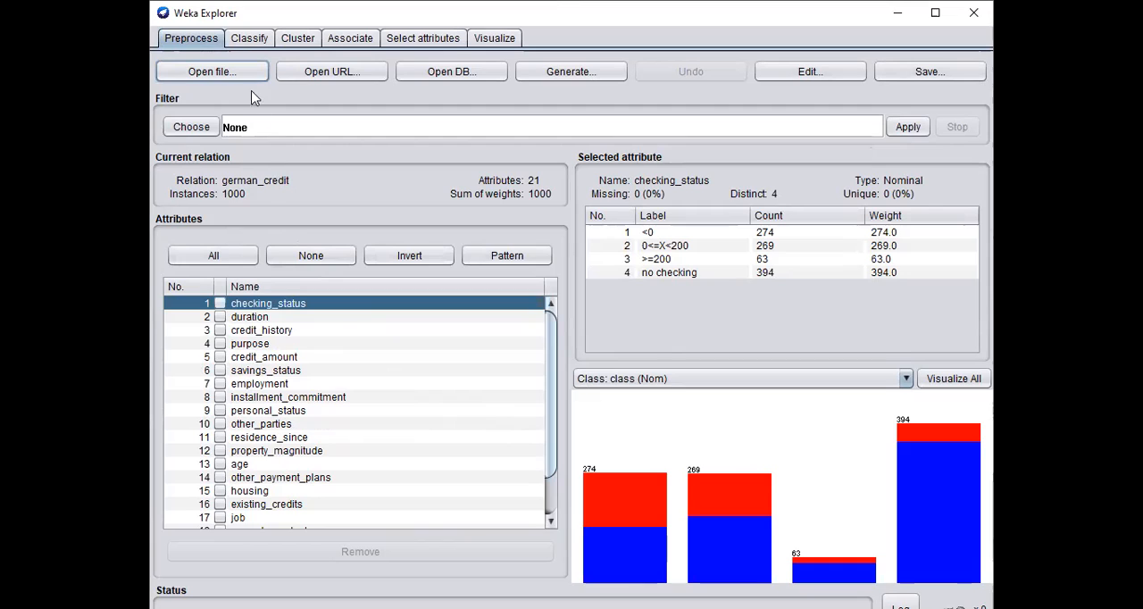
left_click(249, 38)
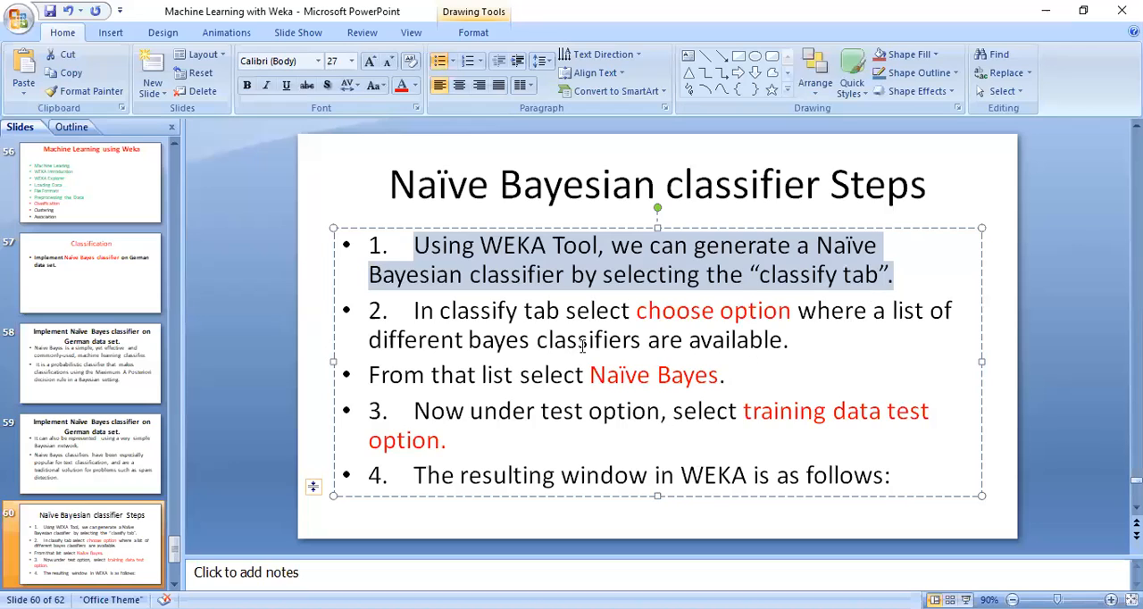
Step: Highlight the slide's step 2 about choosing a Bayes classifier and the phrase naming Naïve Bayes
left_click(536, 341)
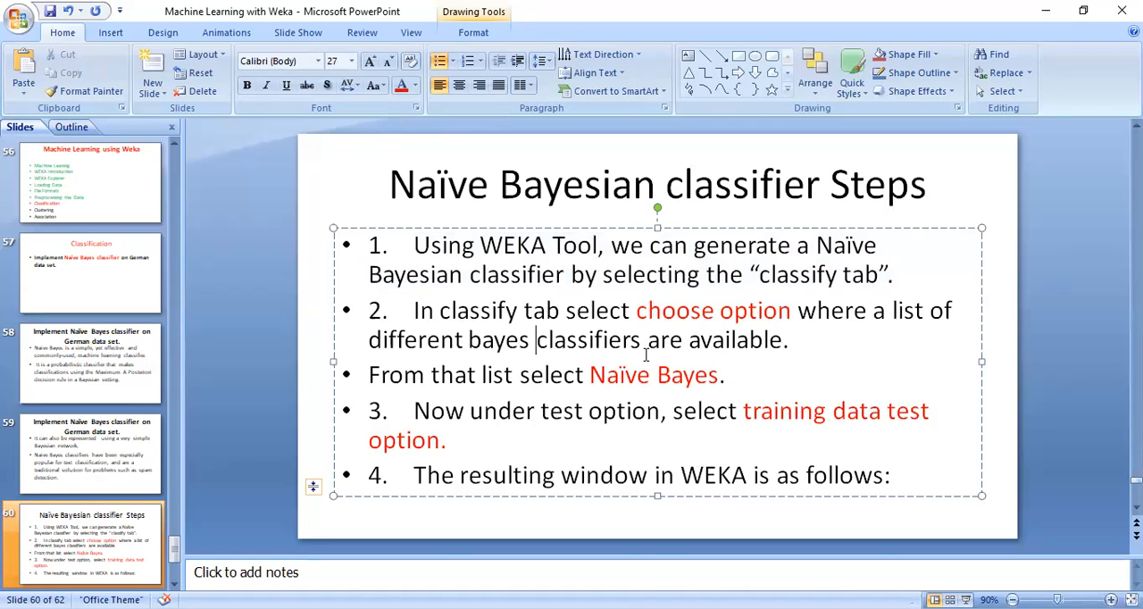
left_click_drag(794, 341, 390, 293)
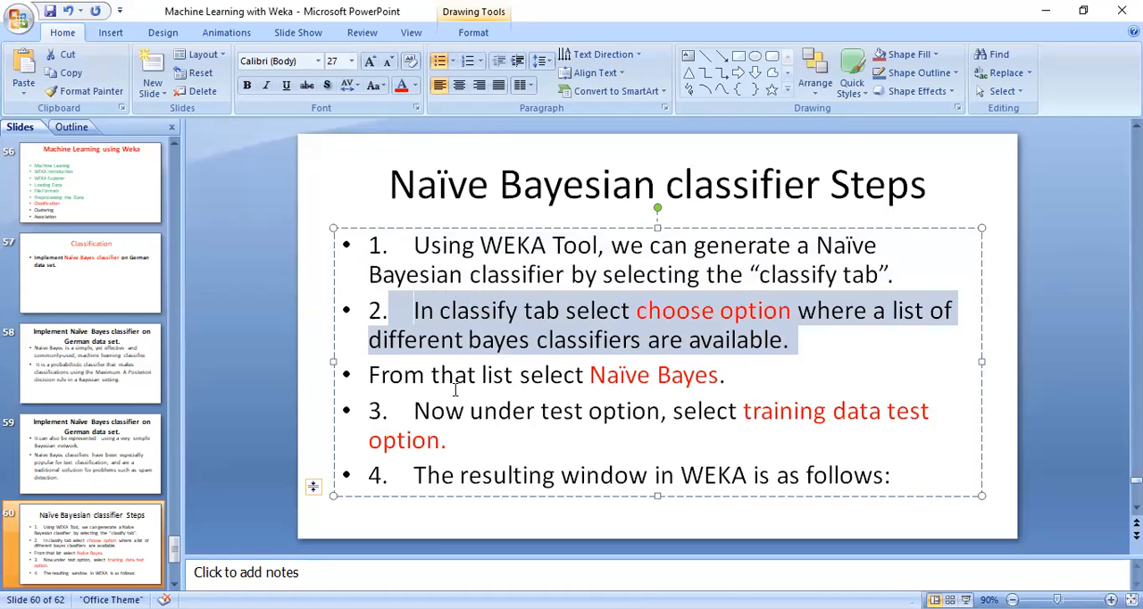
left_click_drag(723, 375, 610, 375)
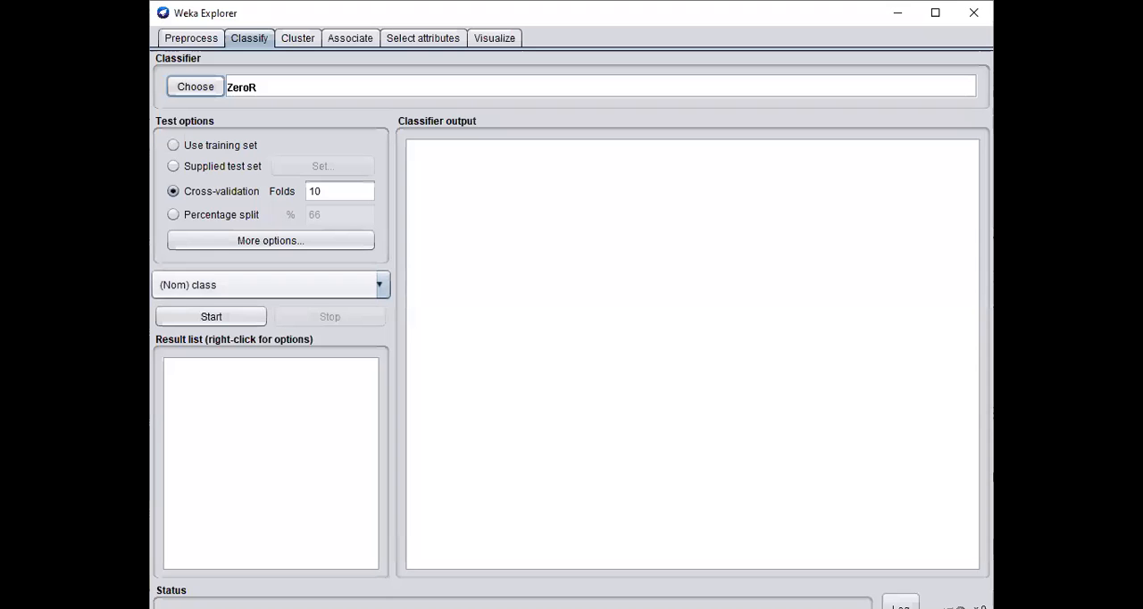
Step: Choose the NaiveBayes classifier from the bayes group and set the test option to use the training set
left_click(195, 89)
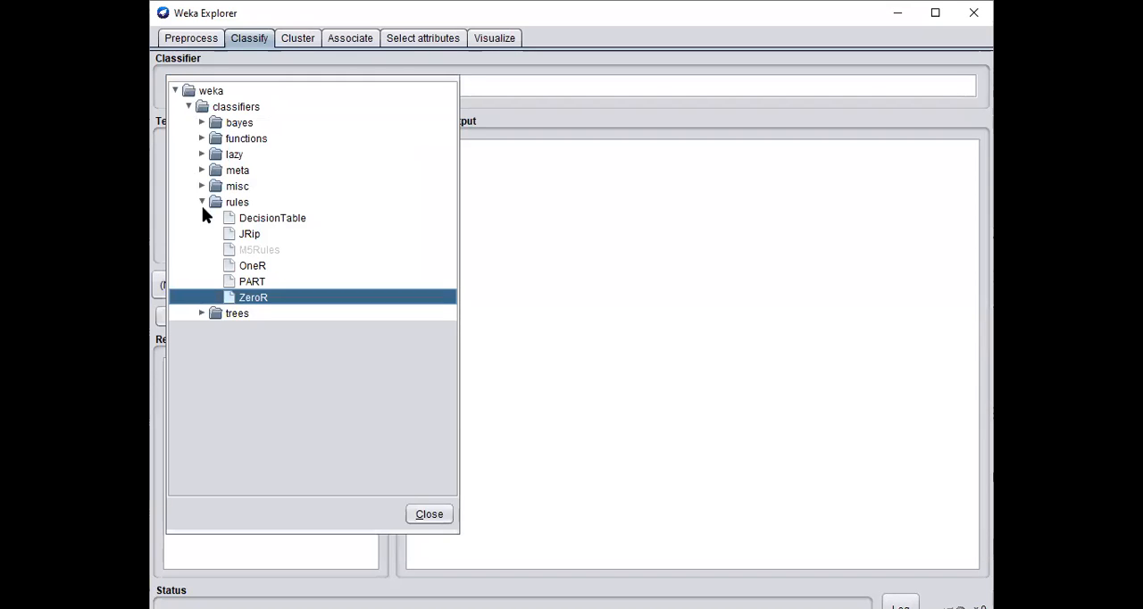
left_click(188, 108)
left_click(188, 107)
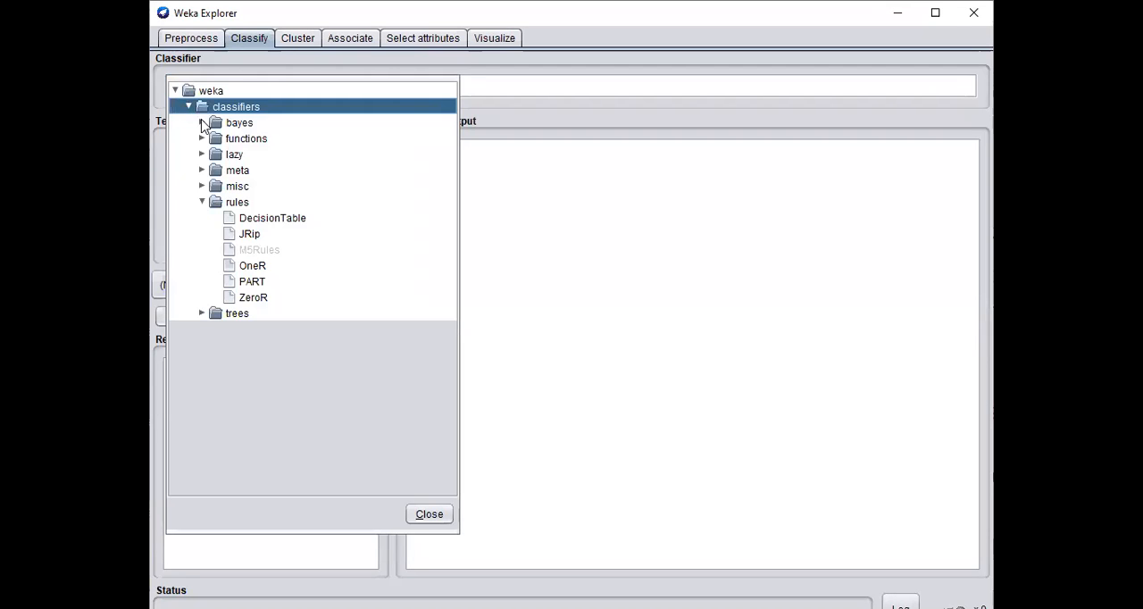
left_click(202, 123)
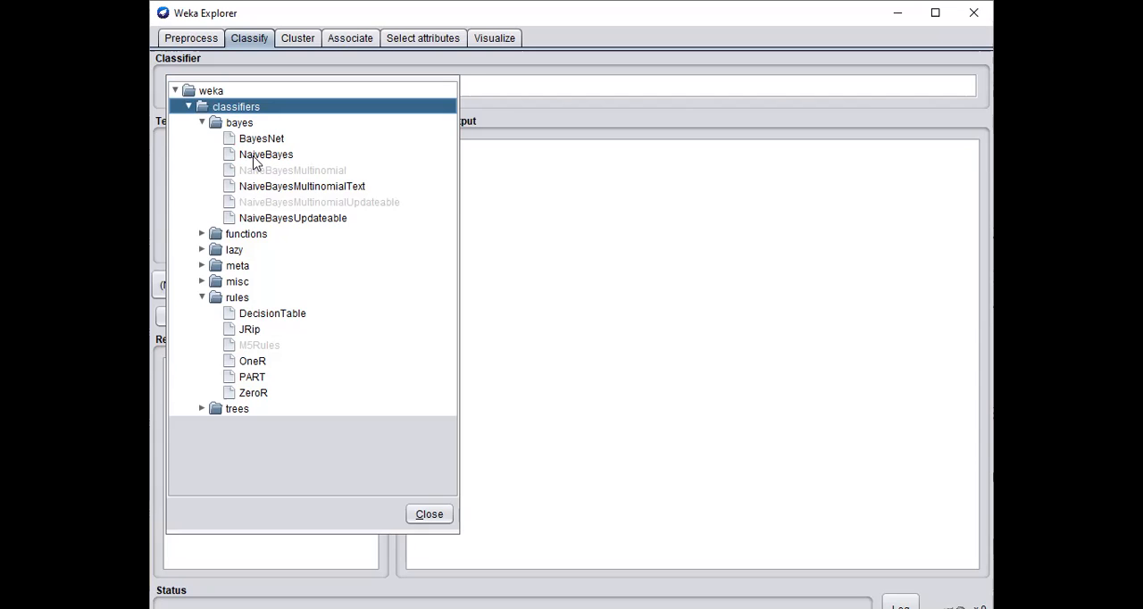
mouse_move(255, 161)
mouse_move(268, 157)
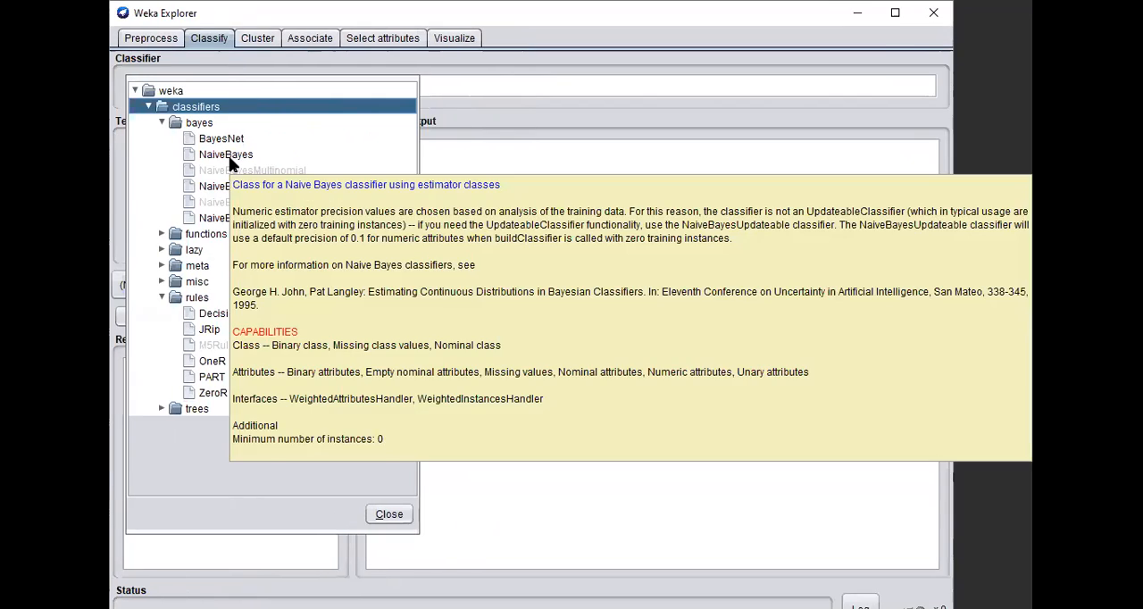
left_click(266, 155)
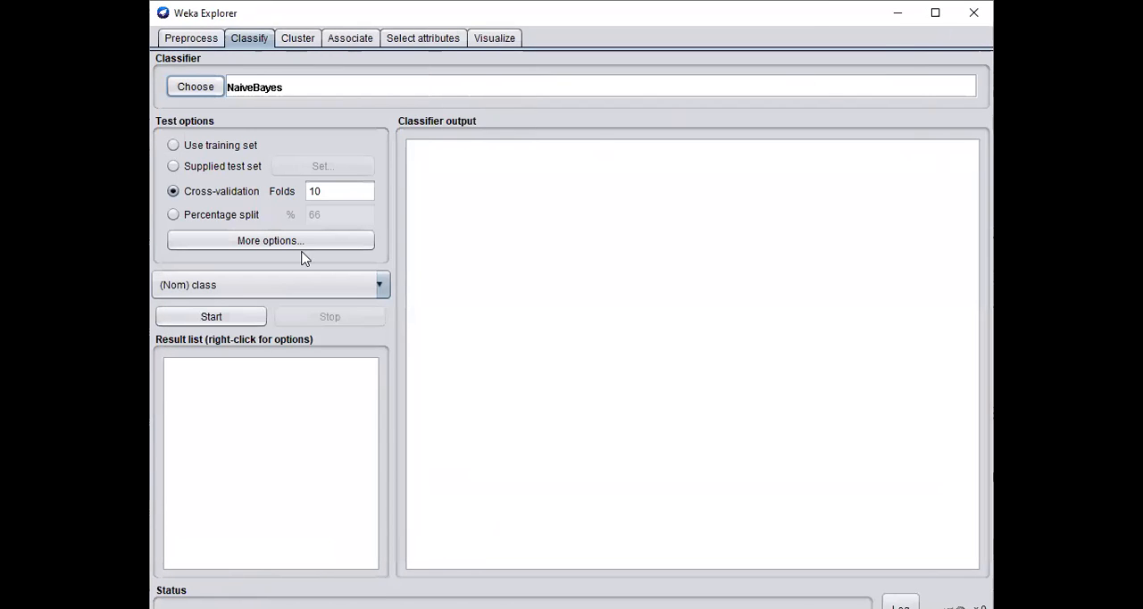
left_click(173, 144)
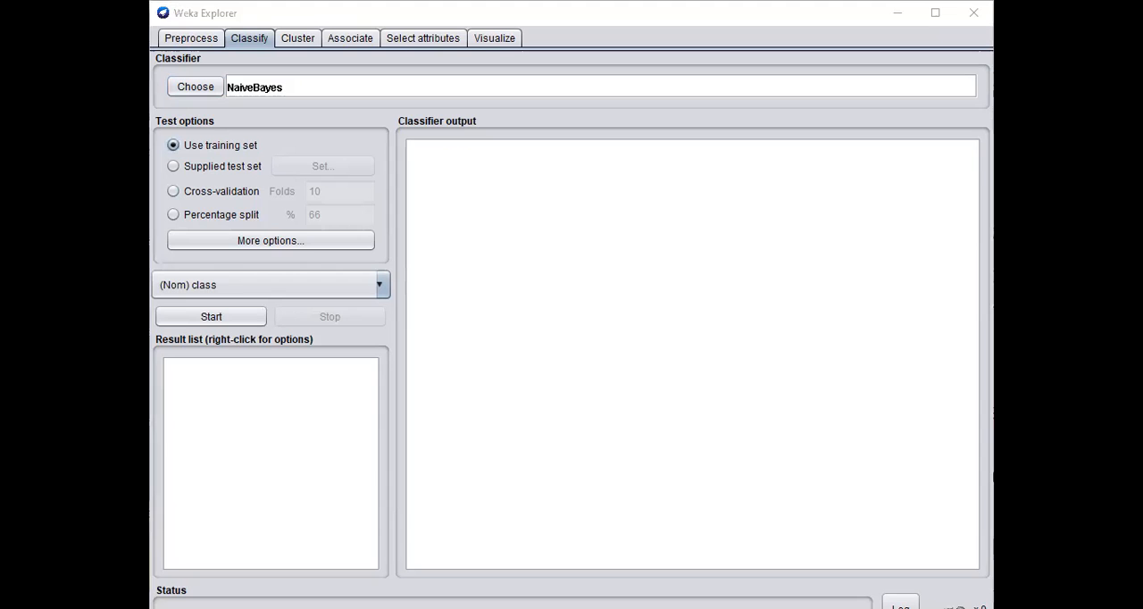
Step: Switch to PowerPoint and highlight "training data test option" in step 3 of the slide
key("alt+Tab")
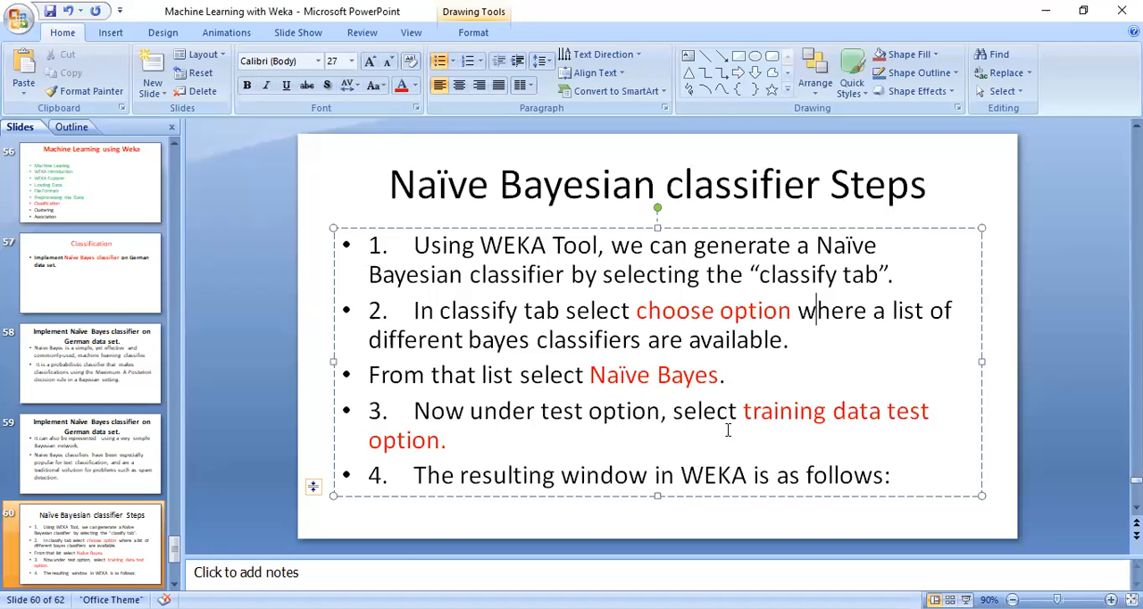
left_click_drag(741, 412, 873, 432)
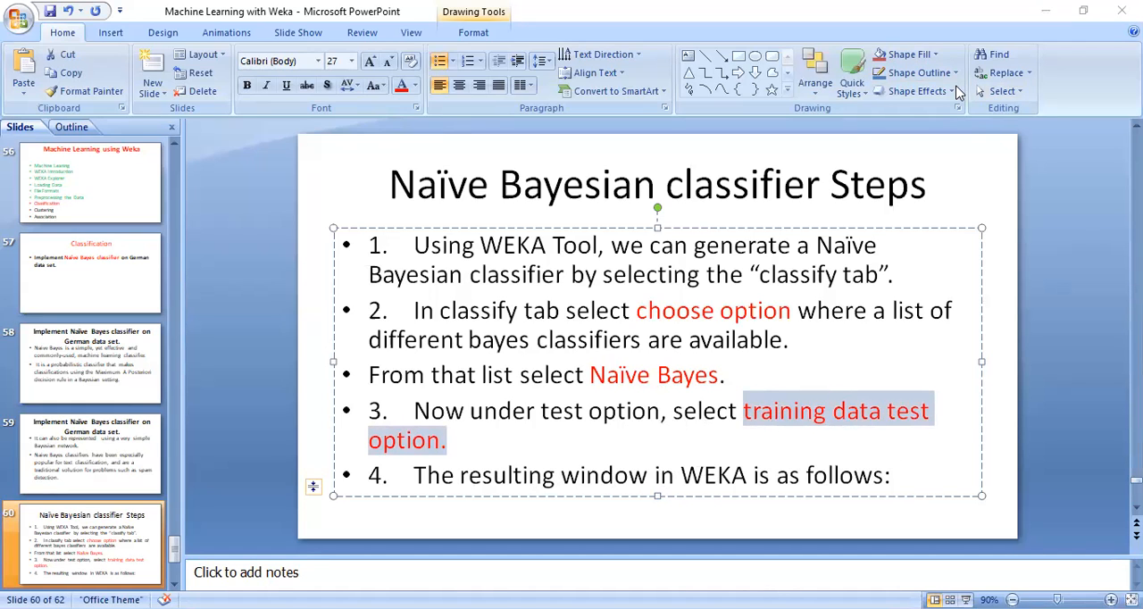
Step: Switch back to Weka and inspect the NaiveBayes classifier's parameters, accepting them as they are
key("alt+Tab")
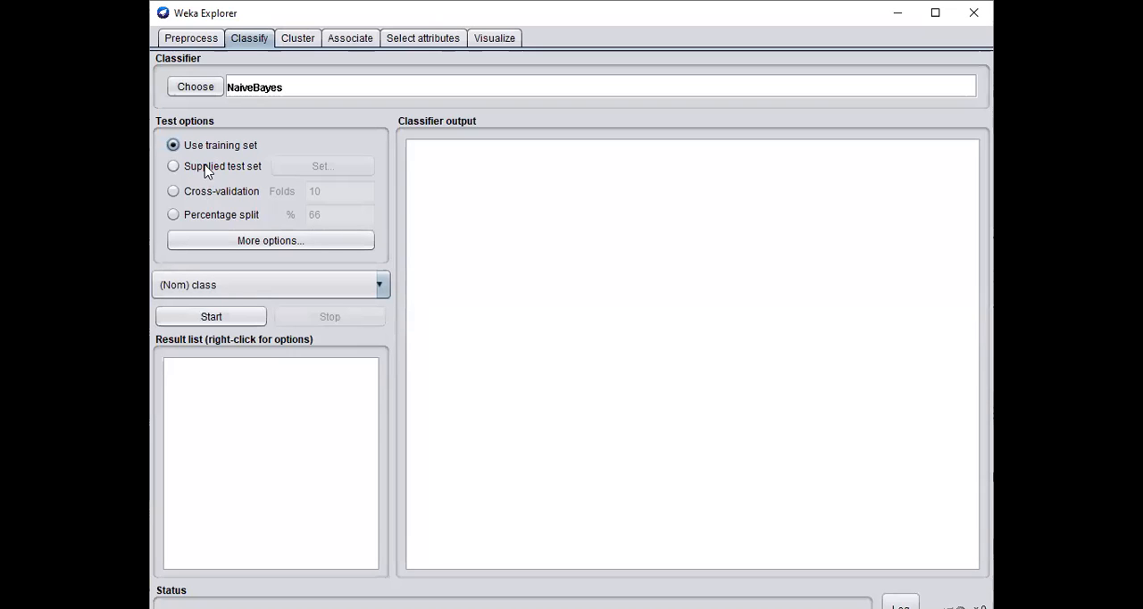
left_click(278, 89)
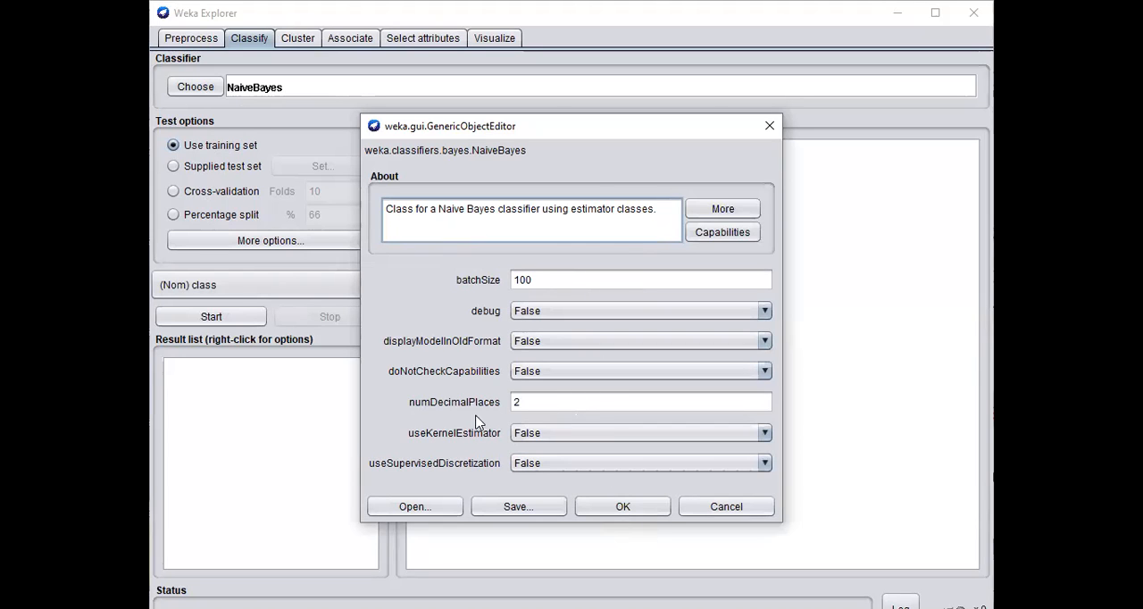
left_click(640, 511)
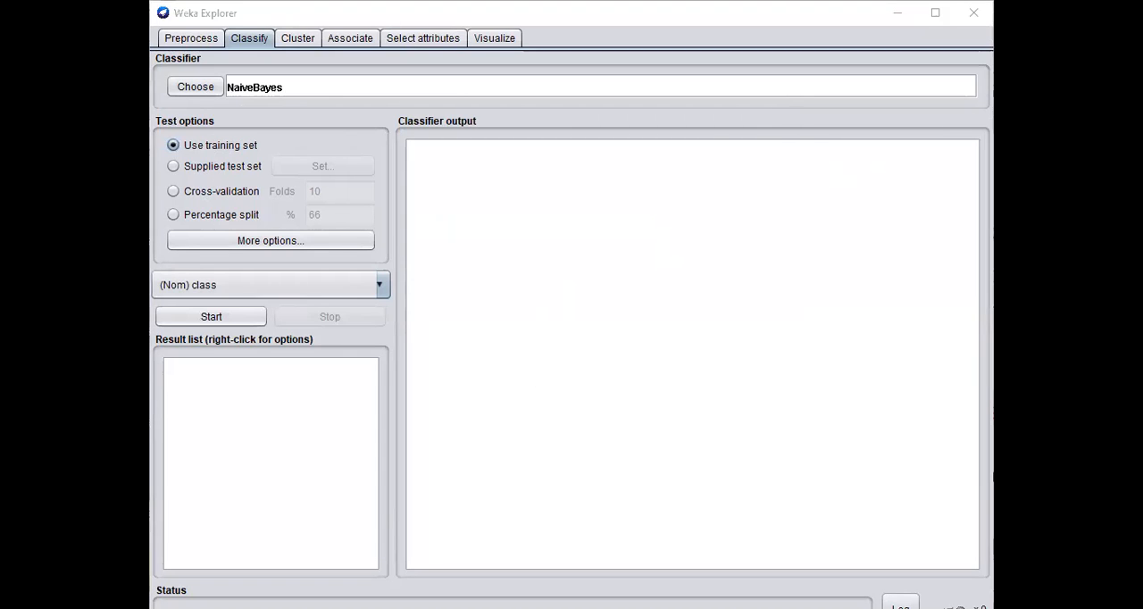
Step: Switch to PowerPoint and check the Naïve Bayesian classifier slides for the resulting WEKA window
key("alt+Tab")
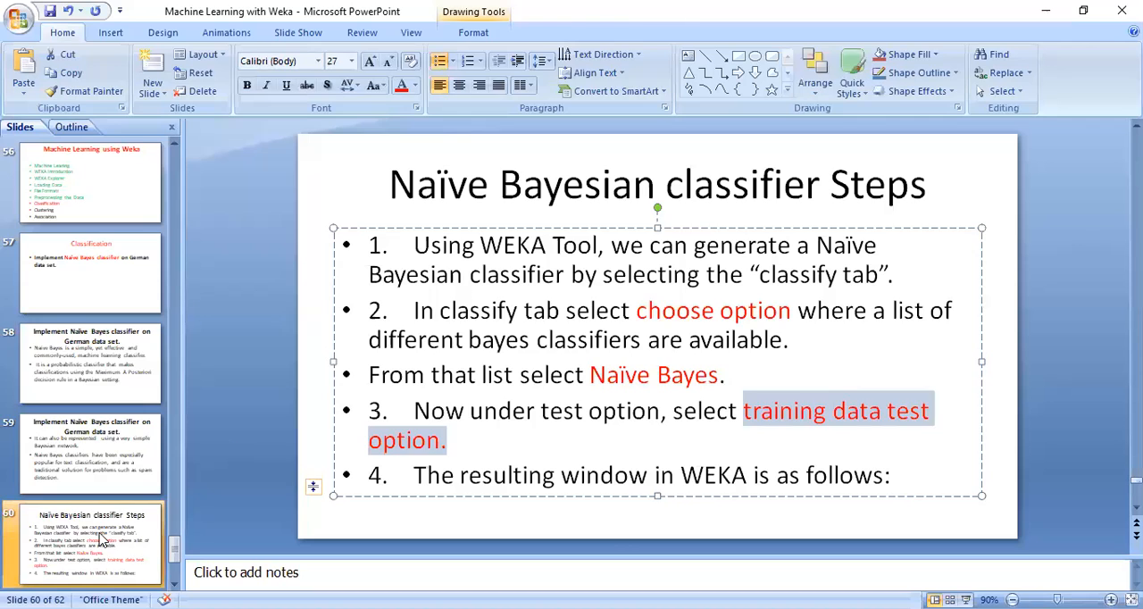
left_click(352, 515)
scroll(349, 504, "down", 1)
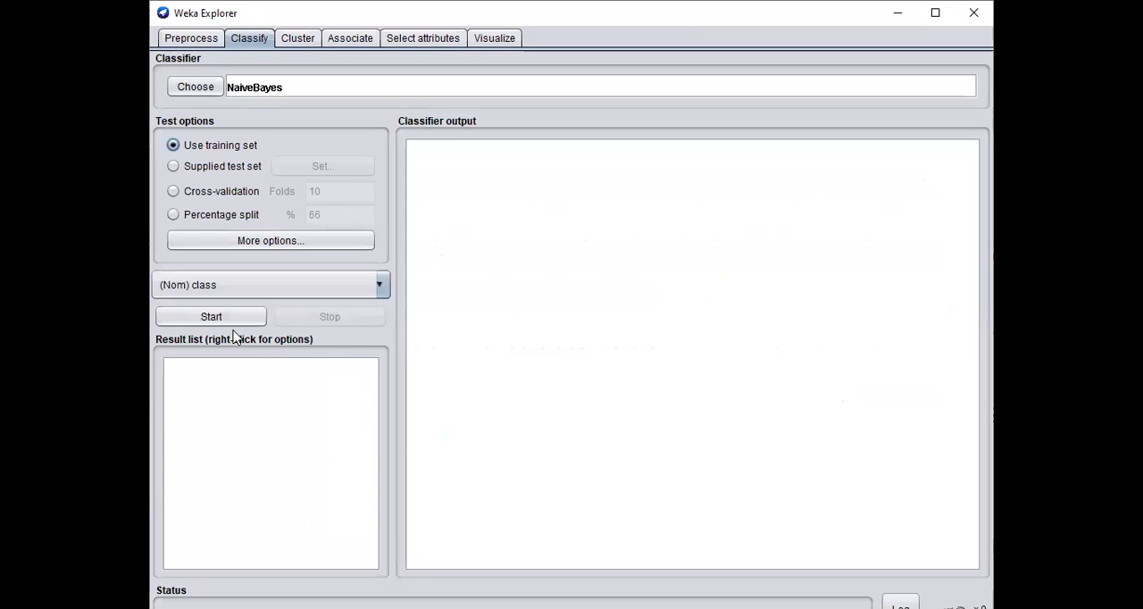
Step: Run the NaiveBayes classifier on the training set and go to the start of its output
left_click(210, 318)
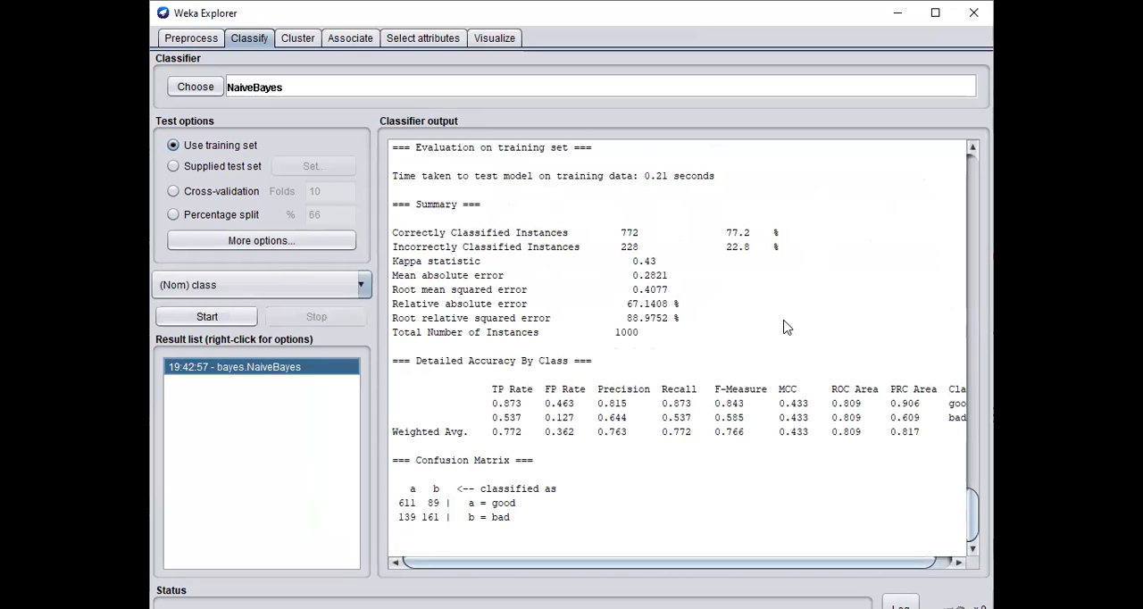
scroll(775, 309, "up", 9)
scroll(788, 296, "up", 12)
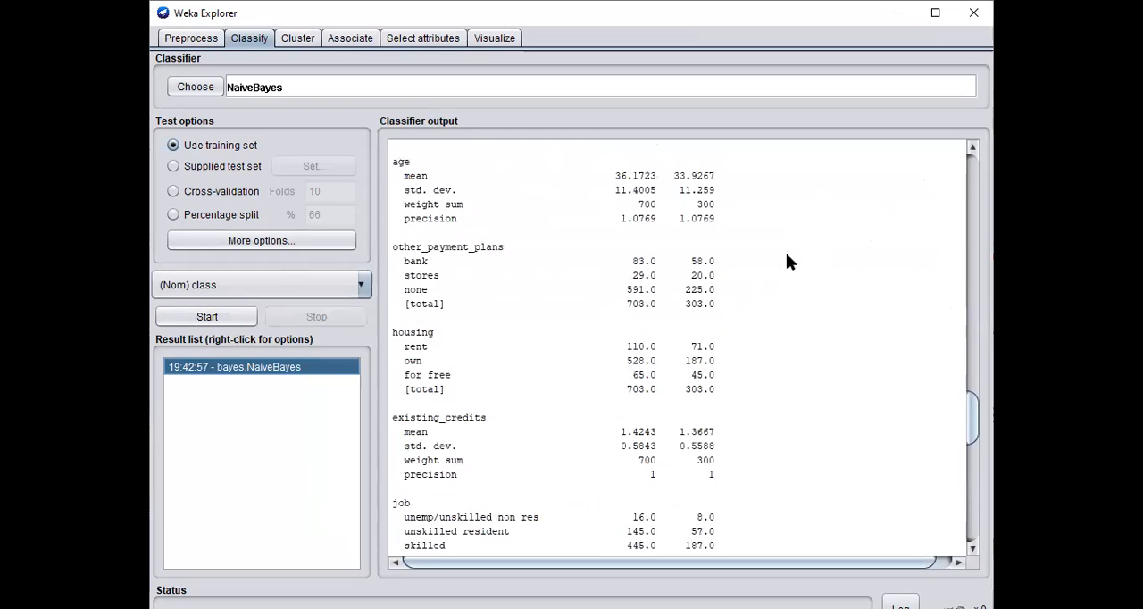
scroll(798, 250, "up", 5)
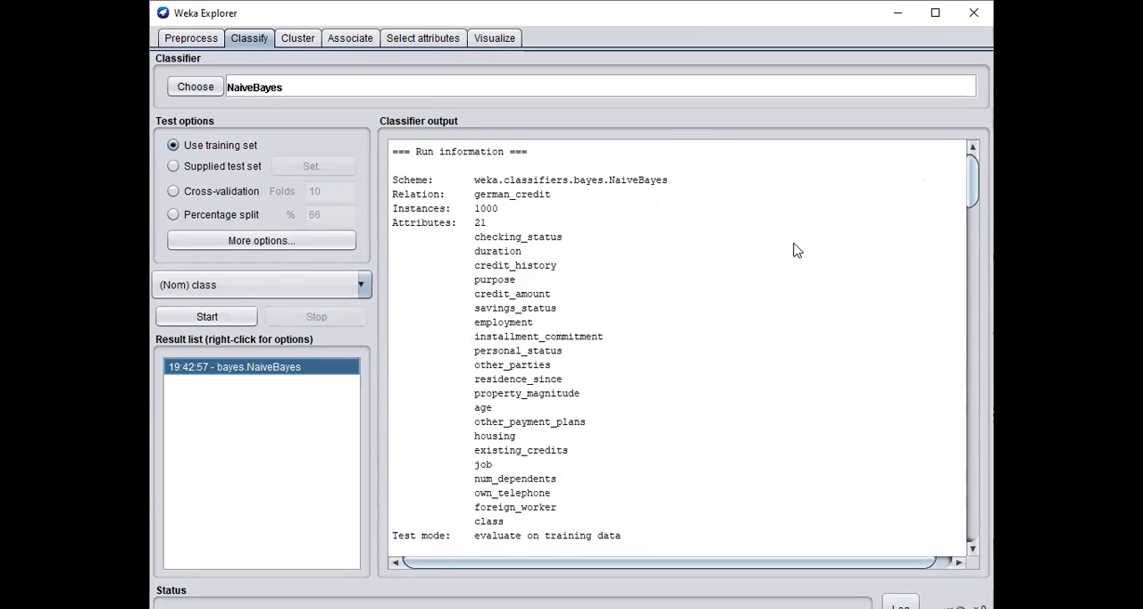
Step: Examine the output's run information, highlighting the relation, number of instances, number of attributes and test mode
left_click_drag(474, 201, 555, 216)
left_click(527, 216)
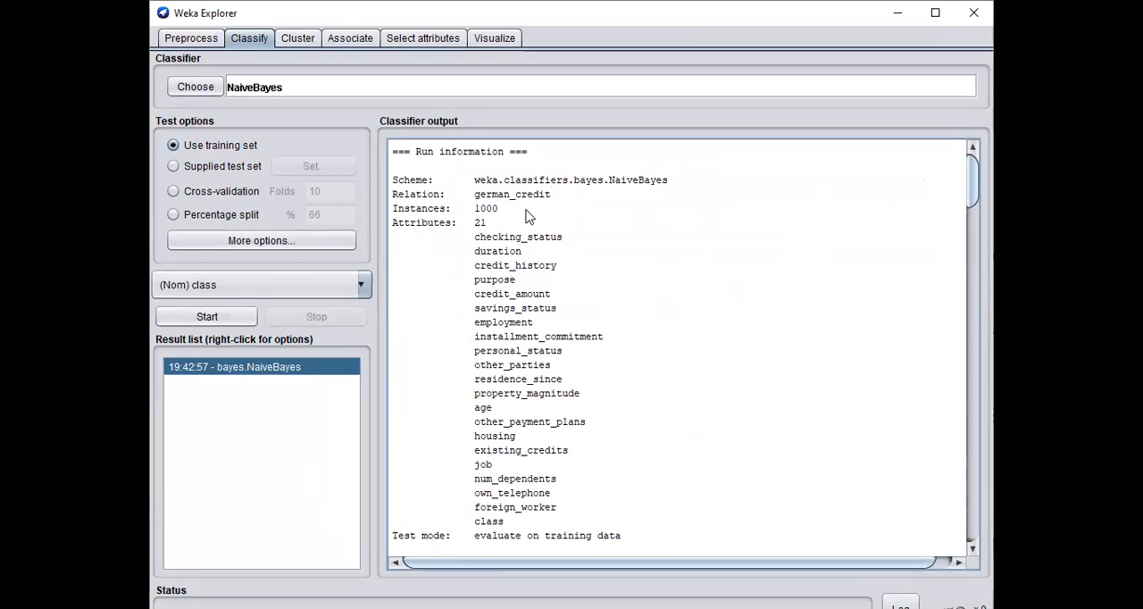
left_click_drag(477, 212, 500, 214)
left_click(514, 223)
left_click_drag(474, 224, 502, 228)
left_click(548, 223)
scroll(585, 243, "down", 5)
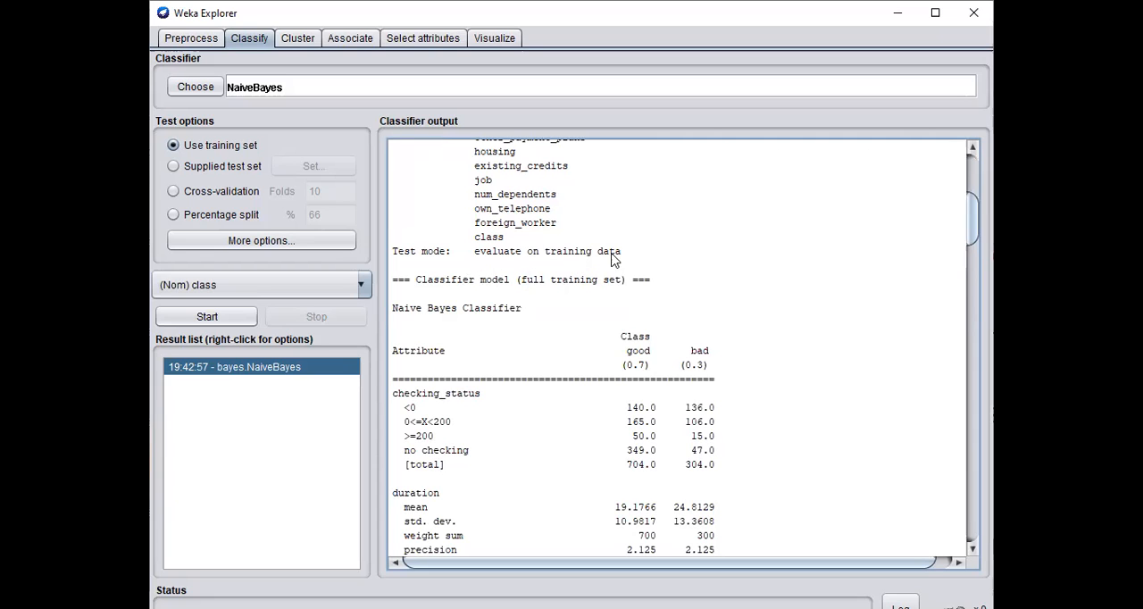
left_click_drag(621, 257, 469, 255)
Step: Examine the Naive Bayes model's per-attribute statistics for the good and bad classes, continuing through to the evaluation summary
scroll(637, 273, "down", 1)
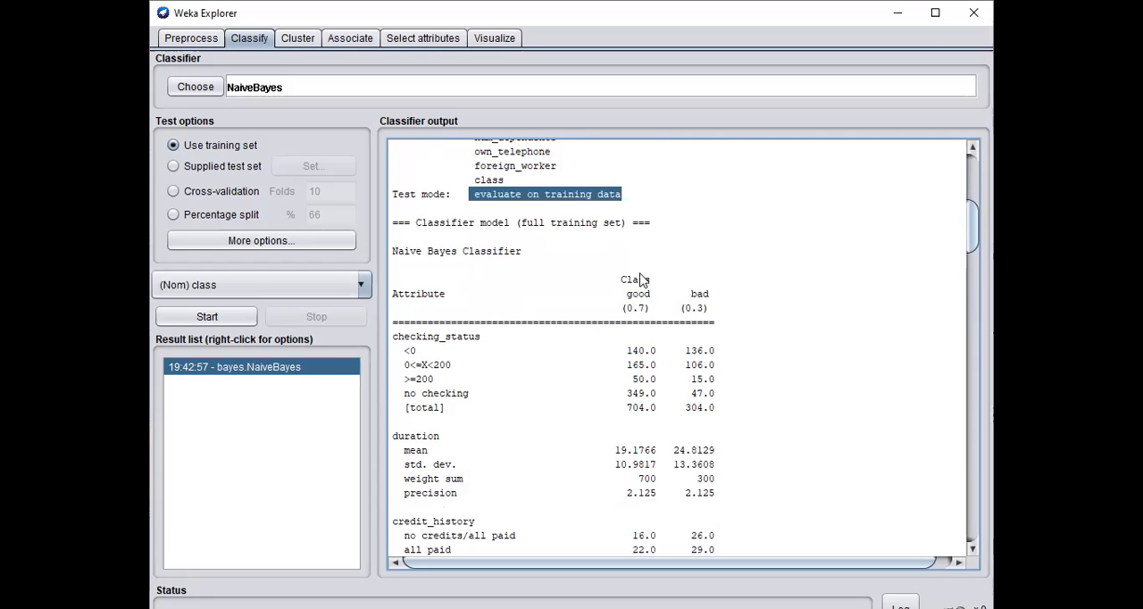
scroll(549, 268, "down", 4)
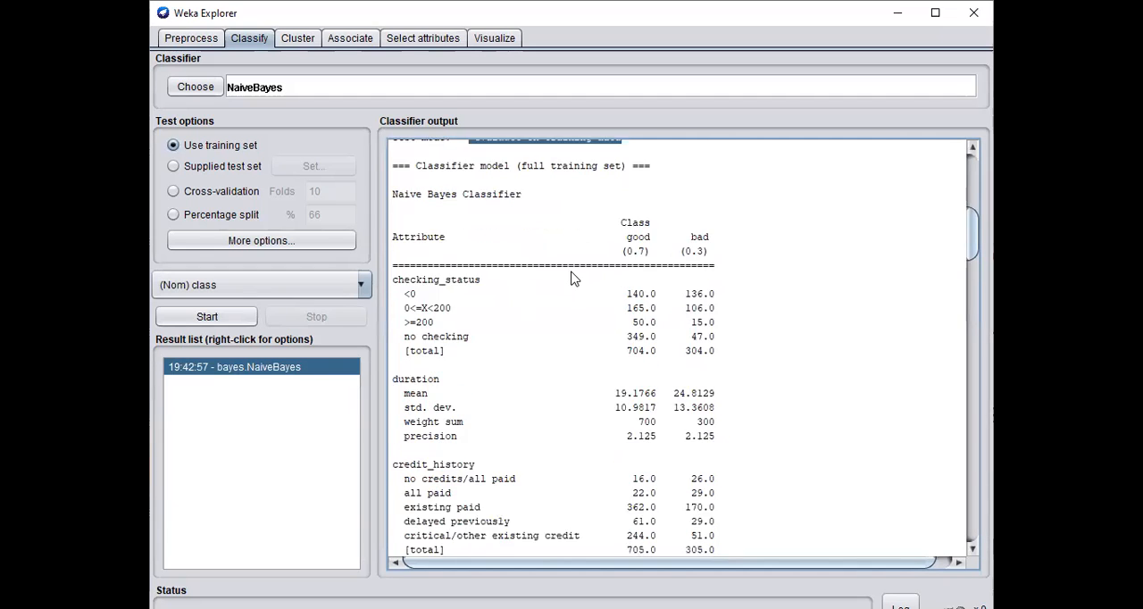
scroll(540, 290, "down", 2)
scroll(543, 298, "up", 2)
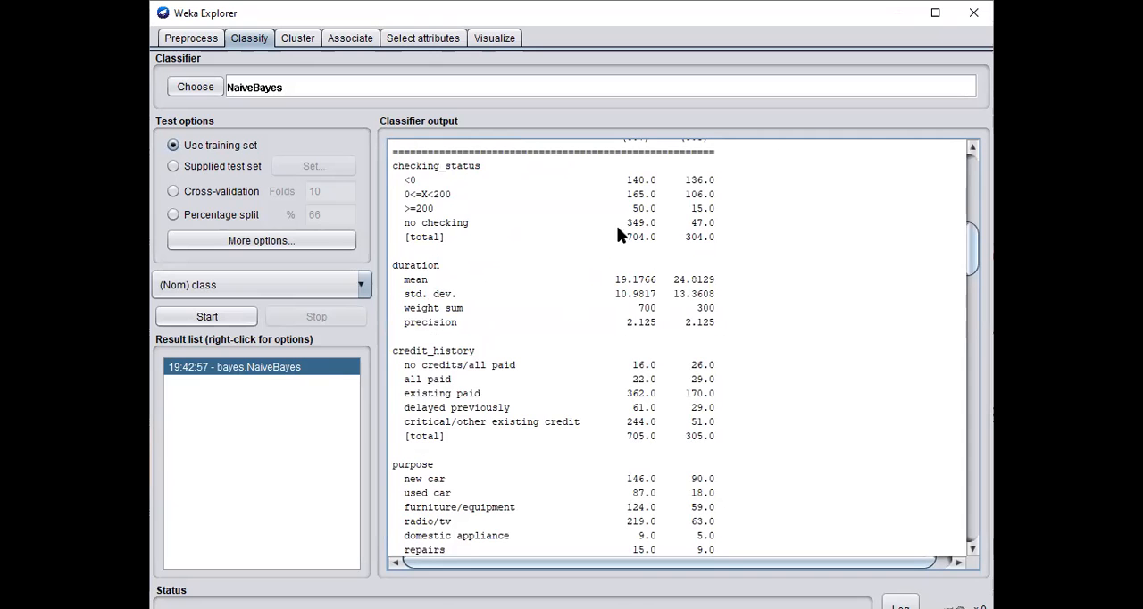
scroll(625, 248, "down", 12)
scroll(616, 258, "down", 20)
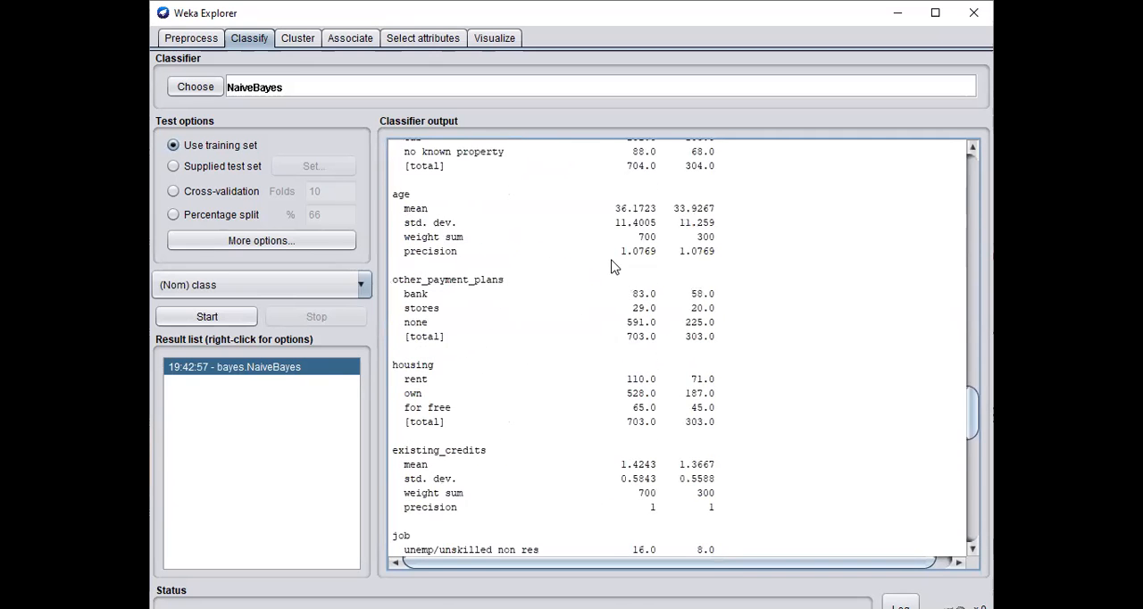
scroll(600, 271, "up", 1)
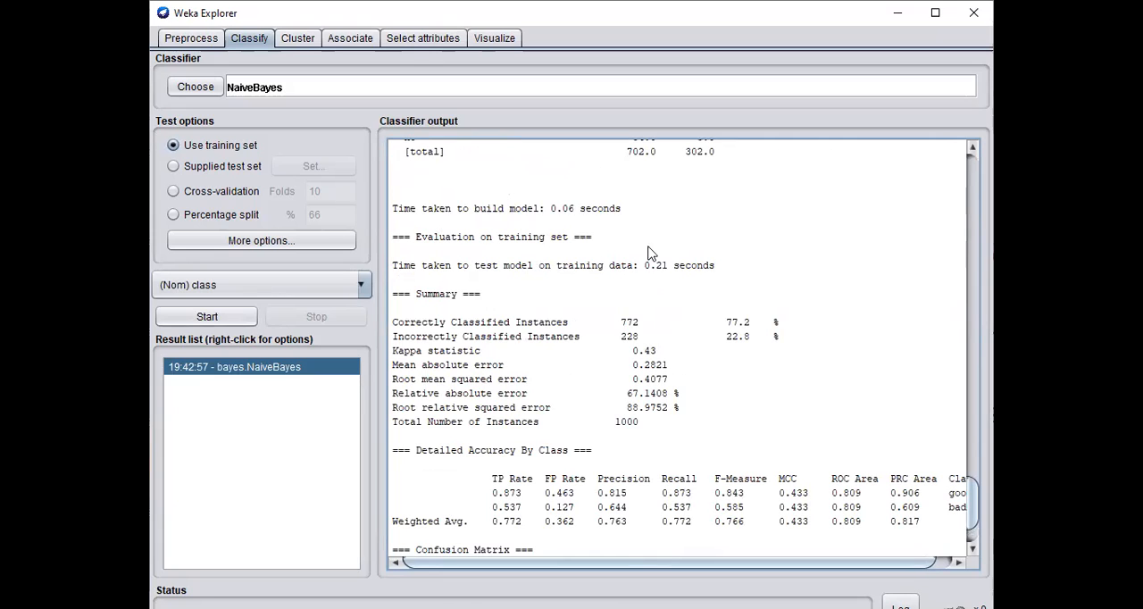
Step: Highlight the correctly and incorrectly classified instances in the summary, and switch to PowerPoint to highlight the slide's credit risk accuracy statement
left_click_drag(393, 320, 803, 341)
left_click(702, 306)
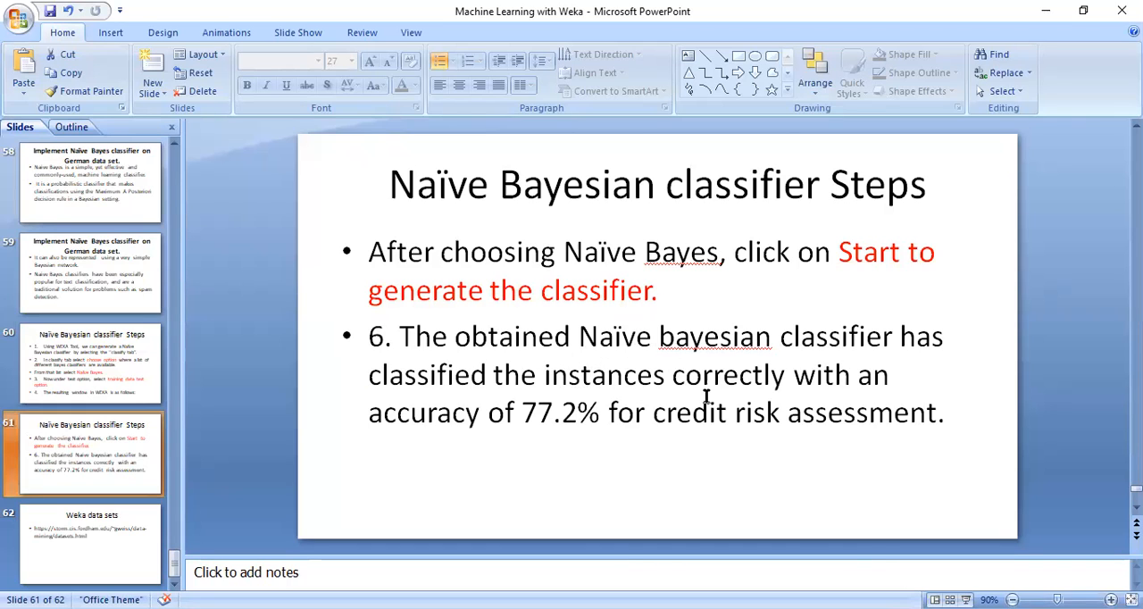
left_click_drag(366, 418, 561, 434)
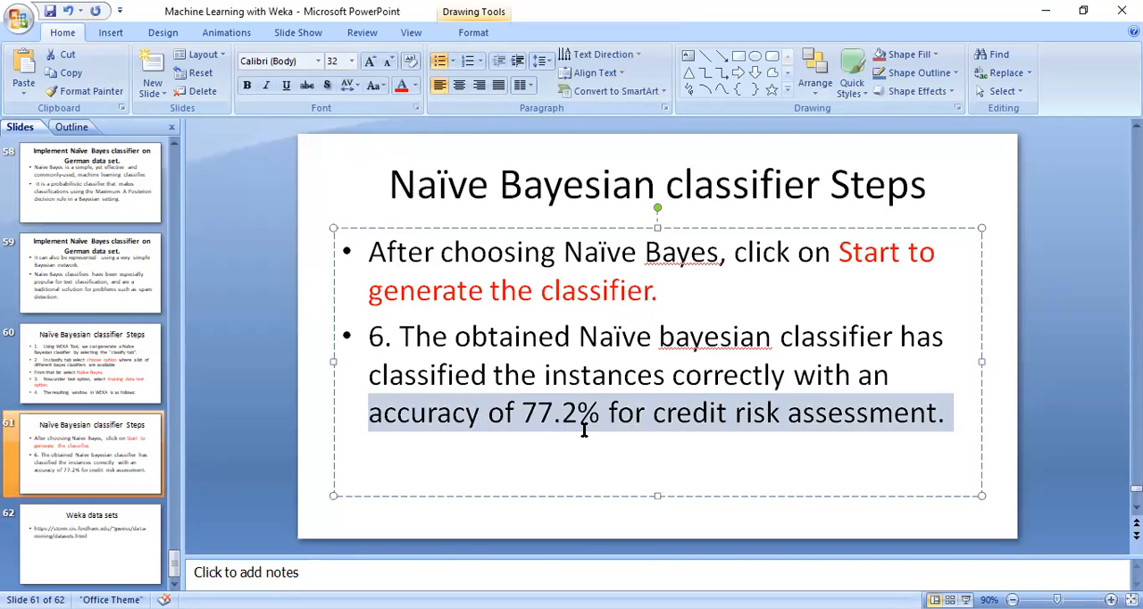
left_click(713, 451)
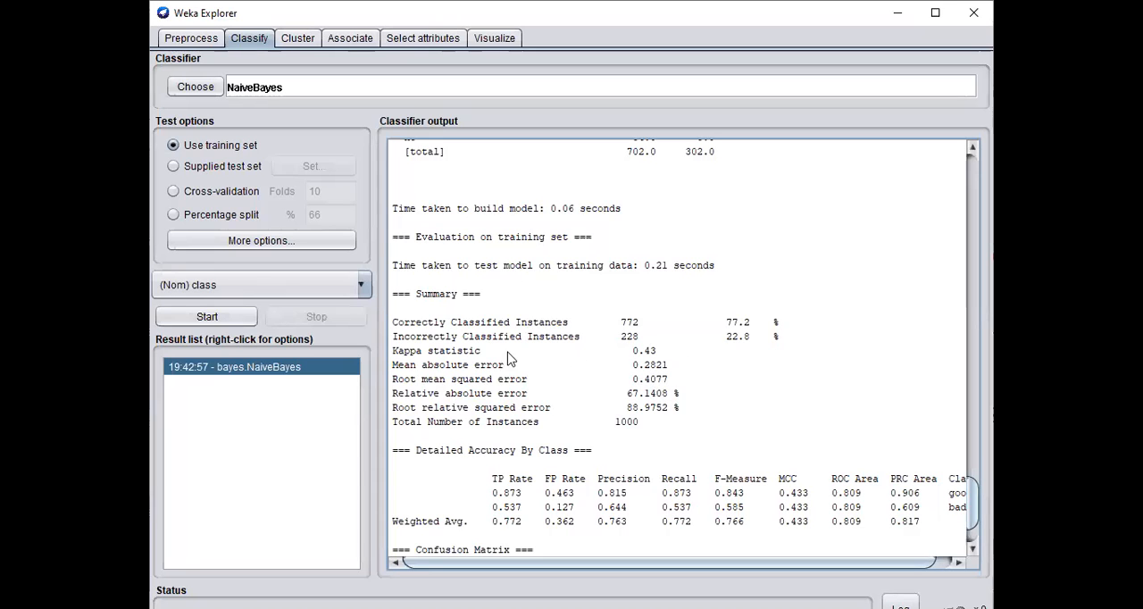
Step: Back in Weka, highlight the correctly and incorrectly classified instances again and view the detailed accuracy and confusion matrix
left_click_drag(396, 324, 795, 346)
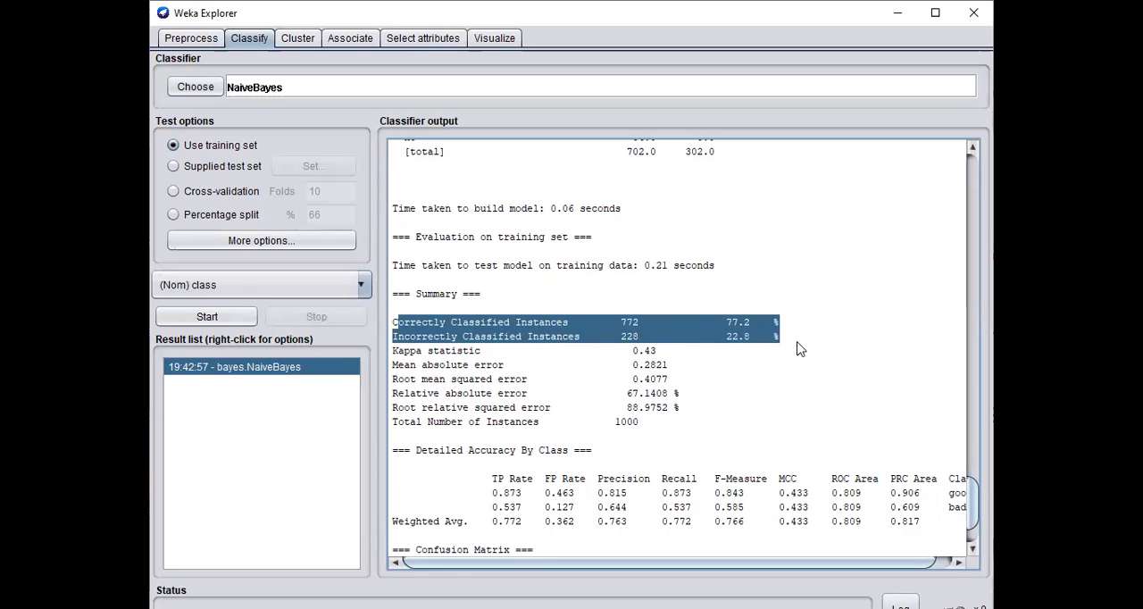
left_click(809, 358)
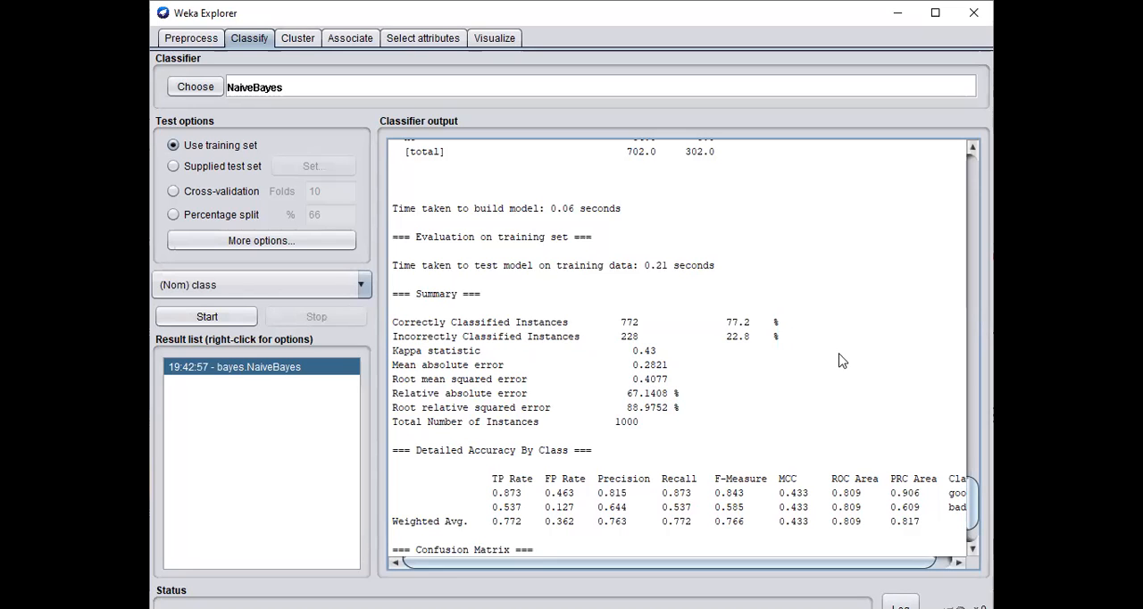
scroll(842, 360, "down", 1)
scroll(834, 362, "down", 1)
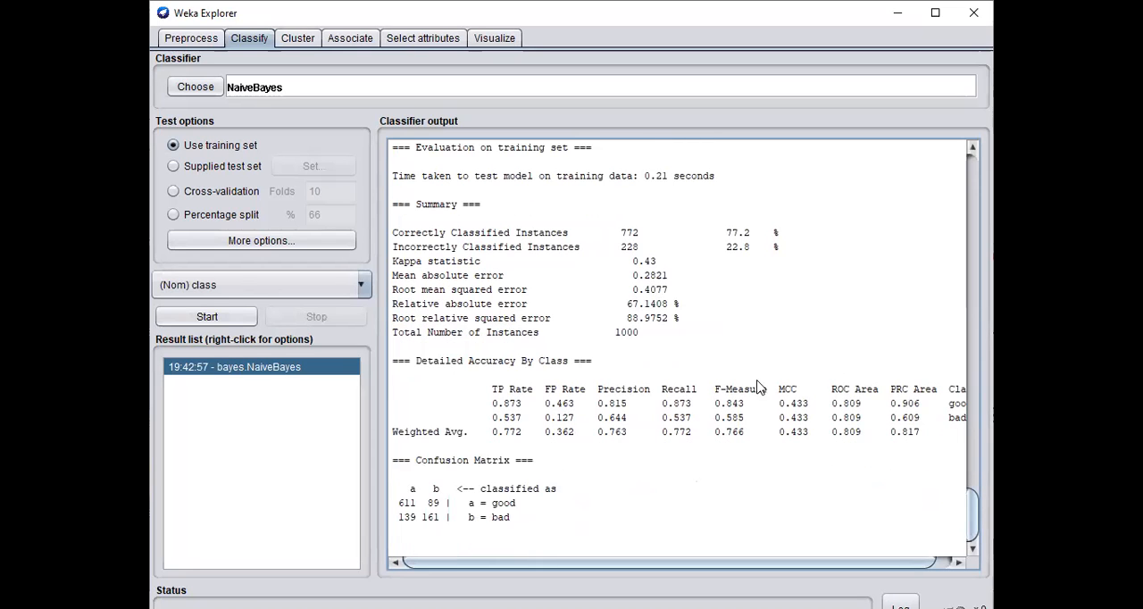